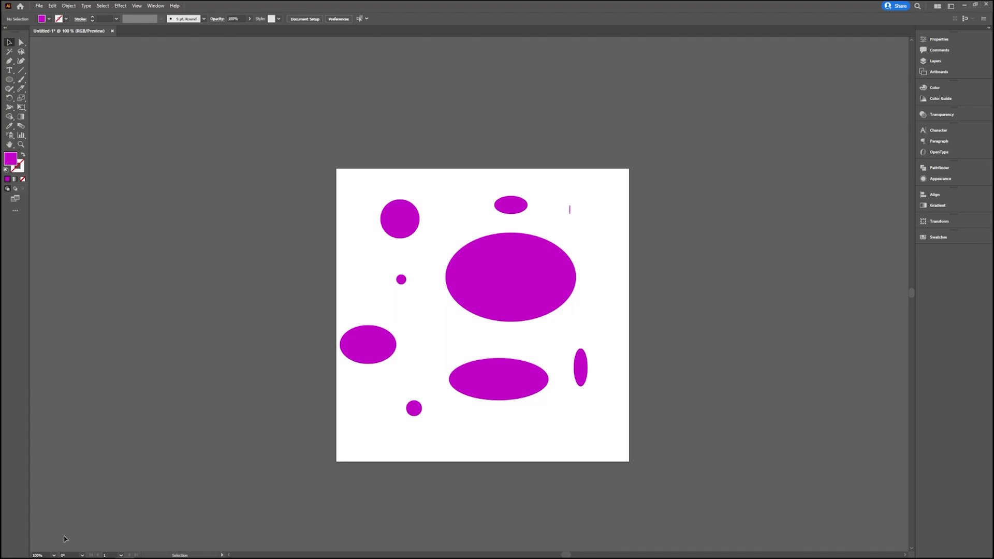
pyautogui.click(58, 553)
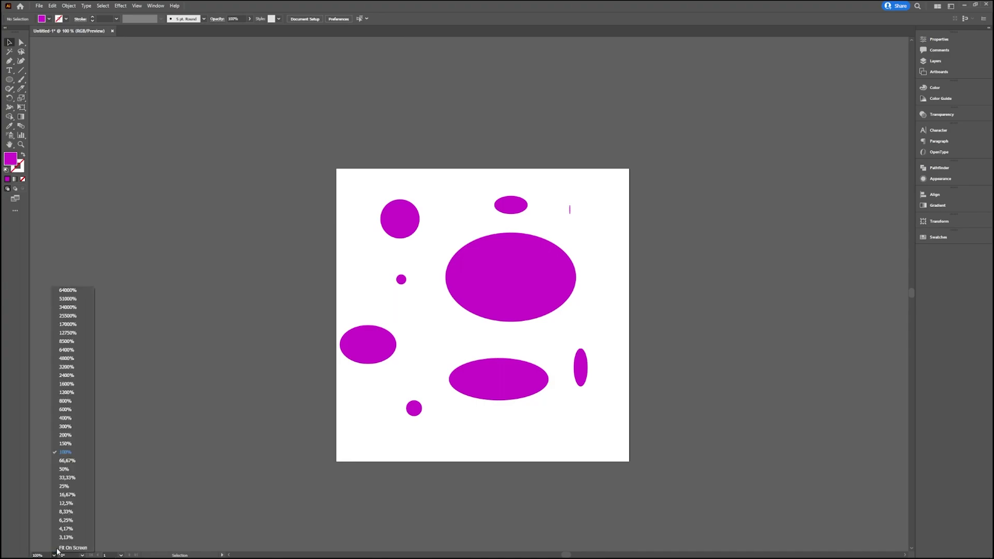
pyautogui.click(75, 470)
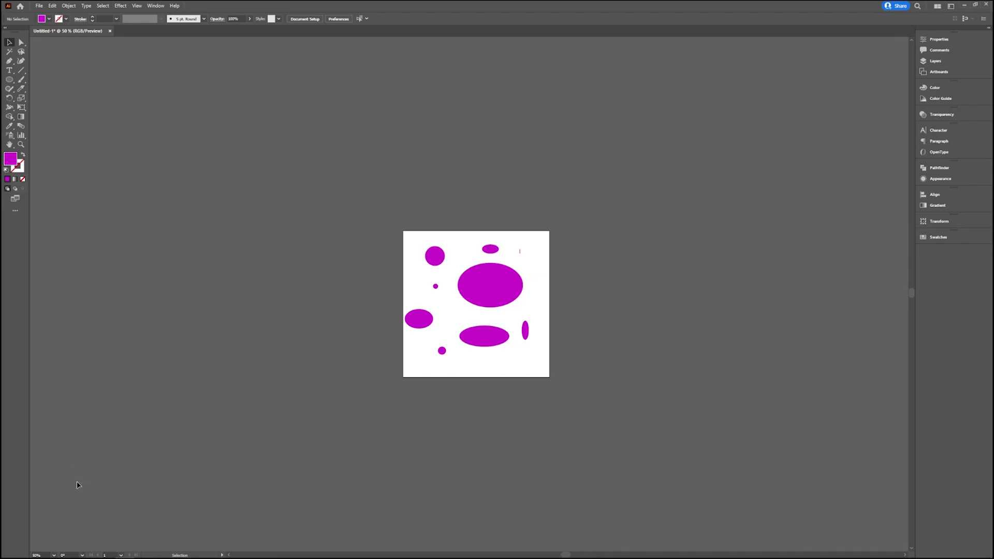
pyautogui.click(58, 554)
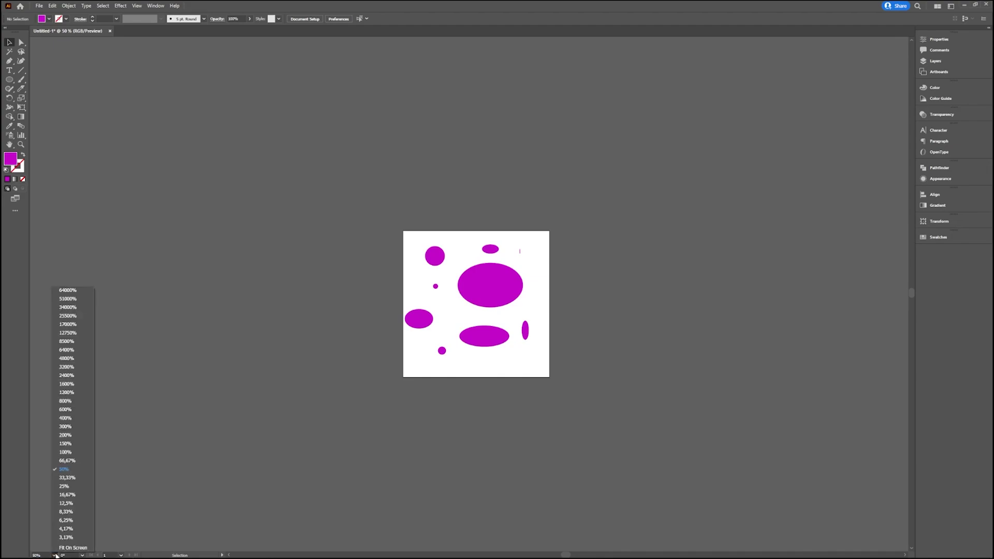
pyautogui.click(71, 452)
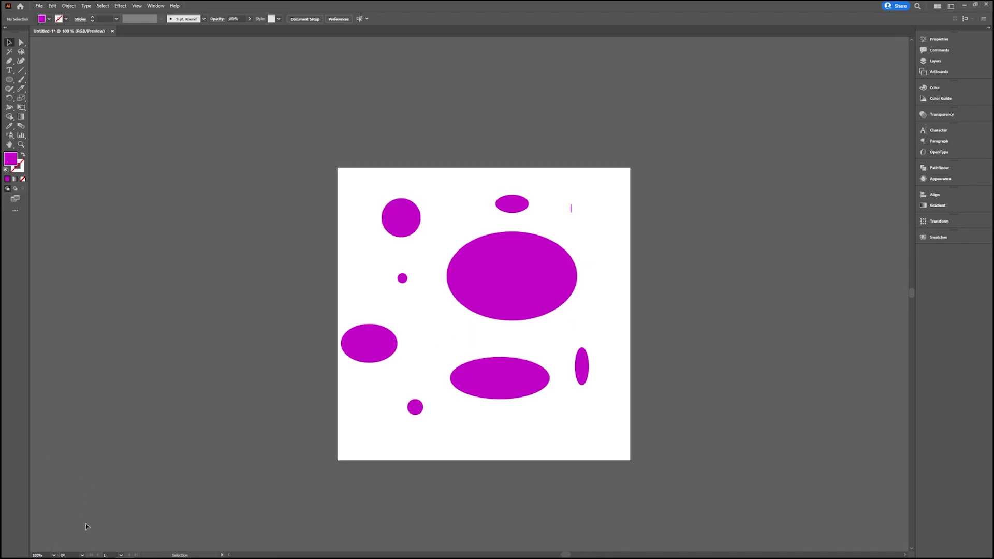
pyautogui.click(83, 555)
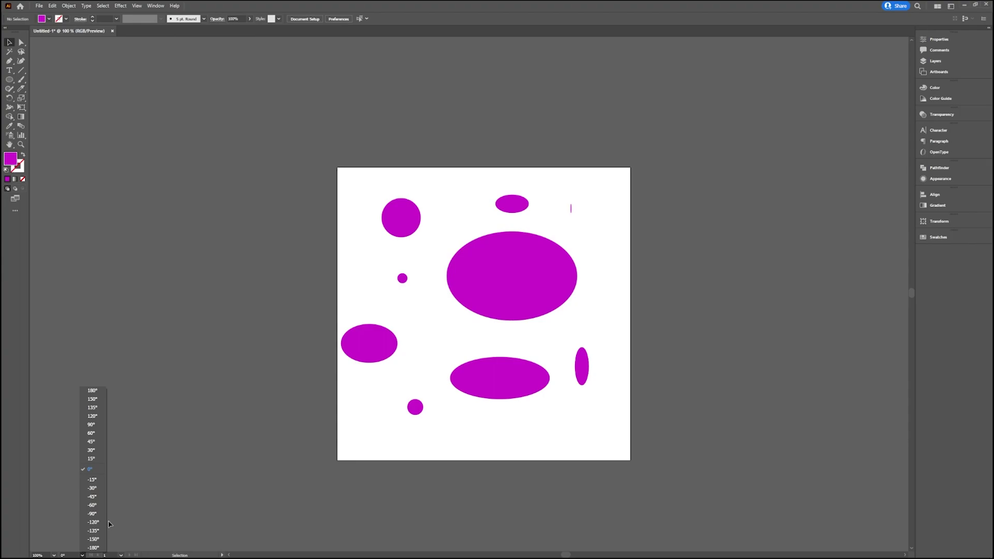
pyautogui.click(99, 416)
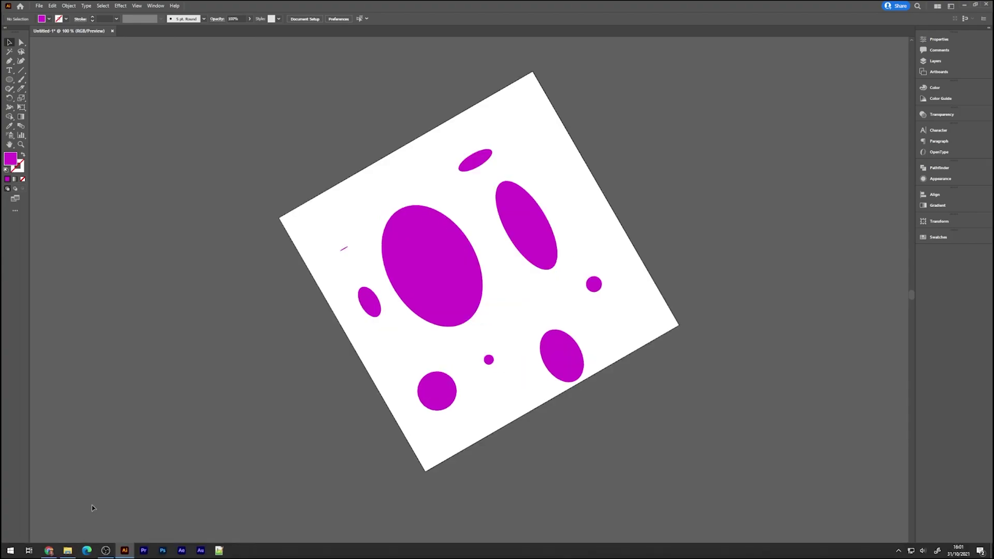
pyautogui.click(81, 555)
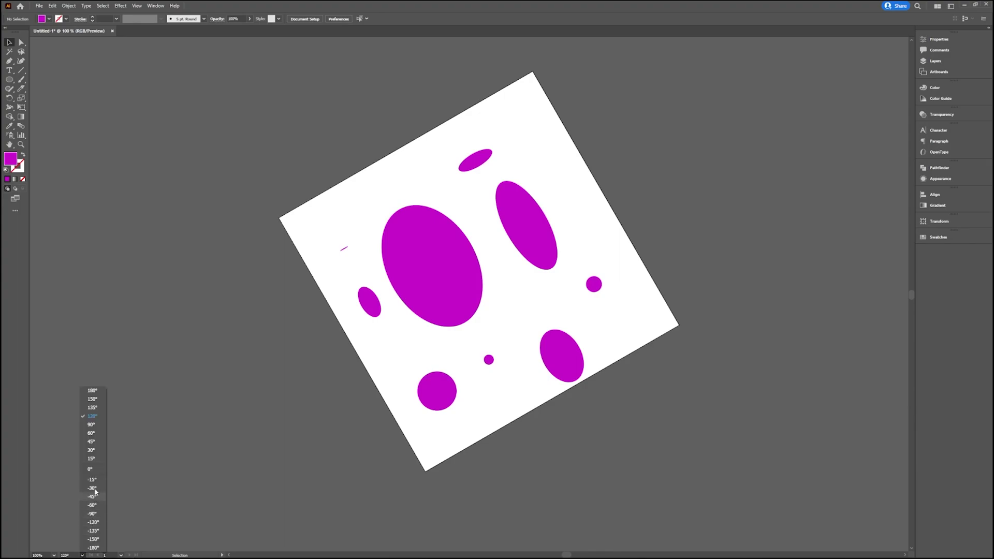
pyautogui.click(96, 448)
pyautogui.click(82, 555)
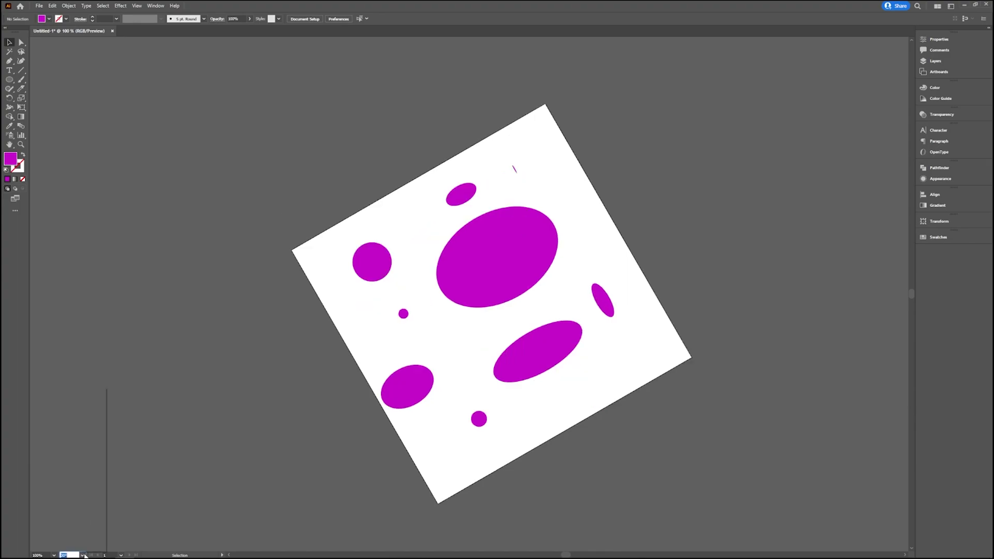
pyautogui.click(94, 534)
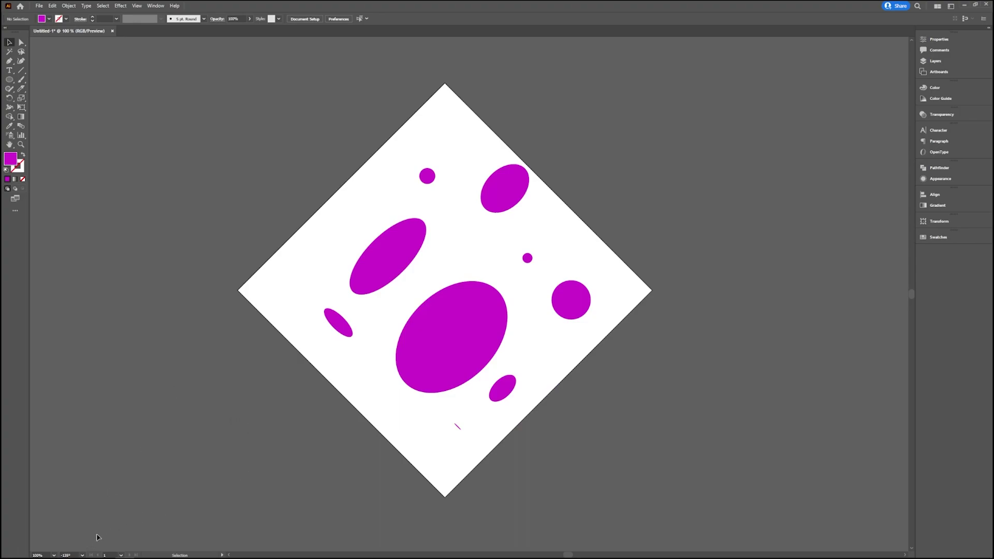
pyautogui.click(82, 556)
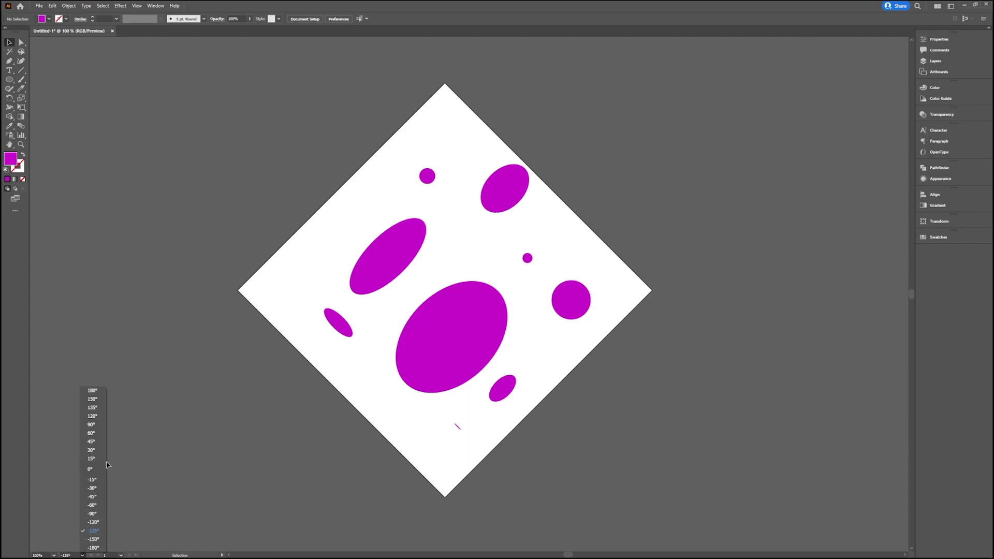
pyautogui.click(90, 468)
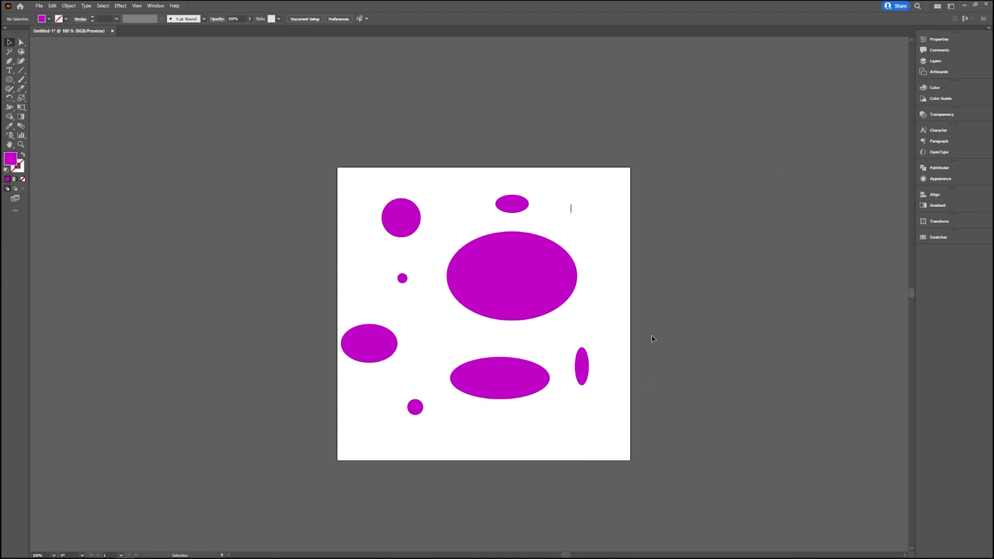
# - Show the Artboards panel with Artboard 1 selected and its flyout menu open
pyautogui.click(939, 72)
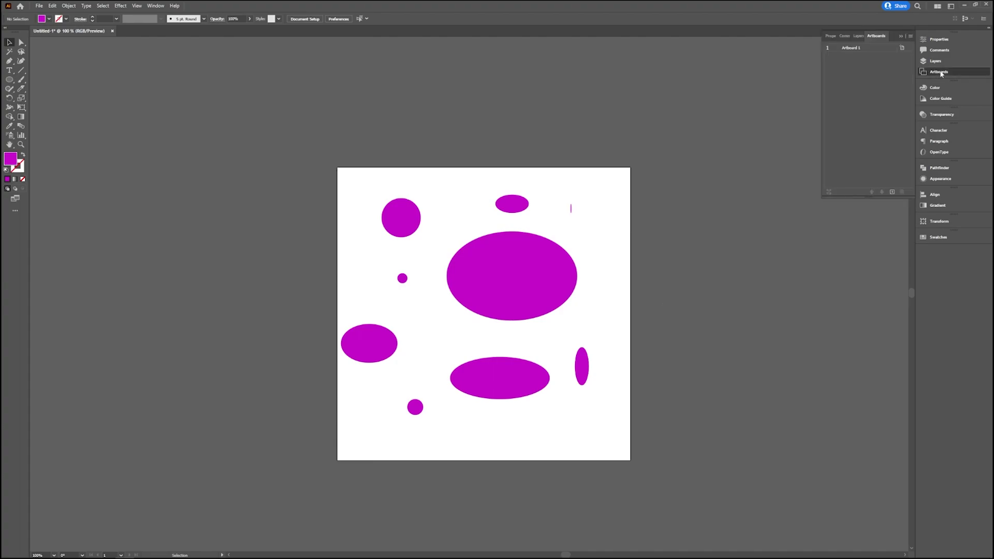
pyautogui.click(155, 5)
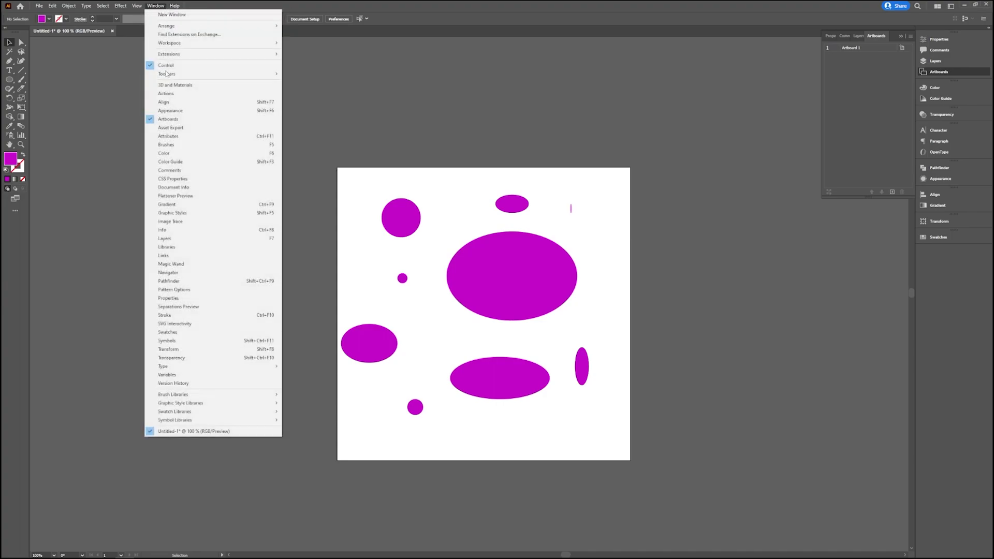
pyautogui.click(841, 105)
pyautogui.click(858, 50)
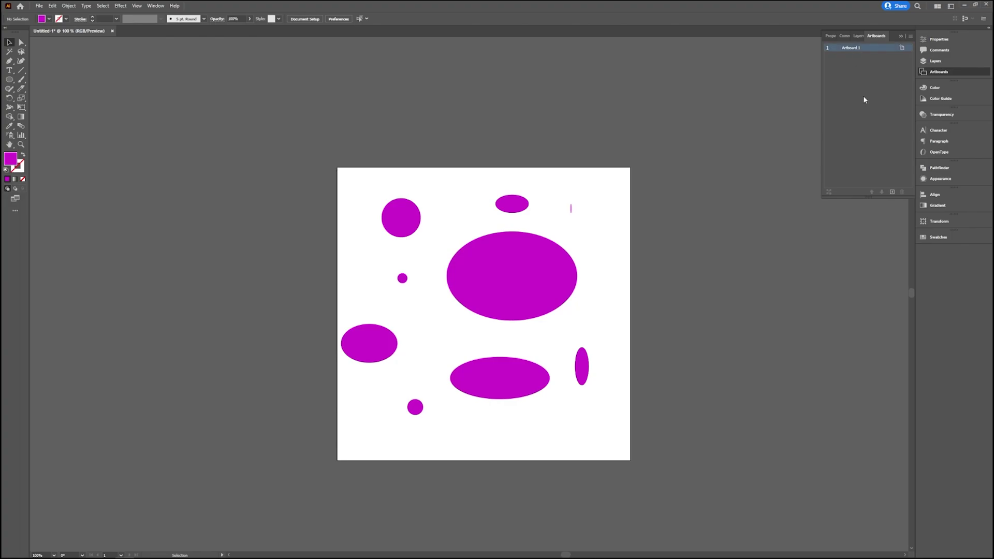
pyautogui.click(912, 36)
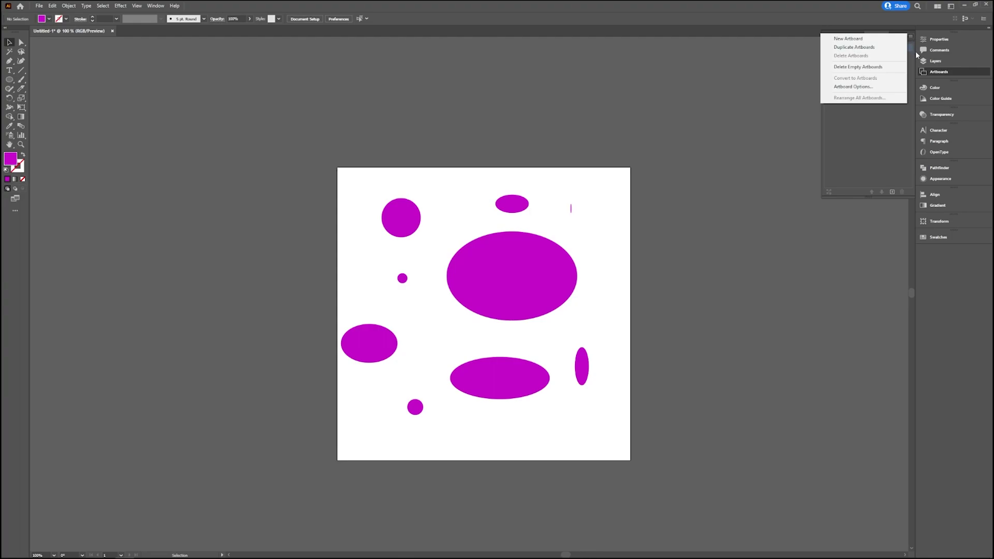
# - In Artboard Options, change Artboard 1's width from 500 px to 200 px
pyautogui.click(853, 86)
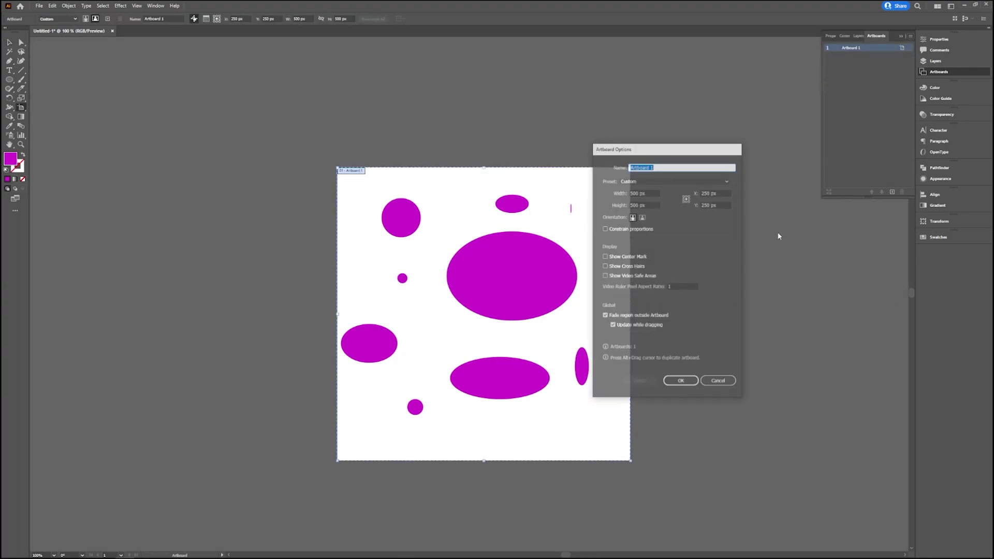
pyautogui.doubleClick(635, 192)
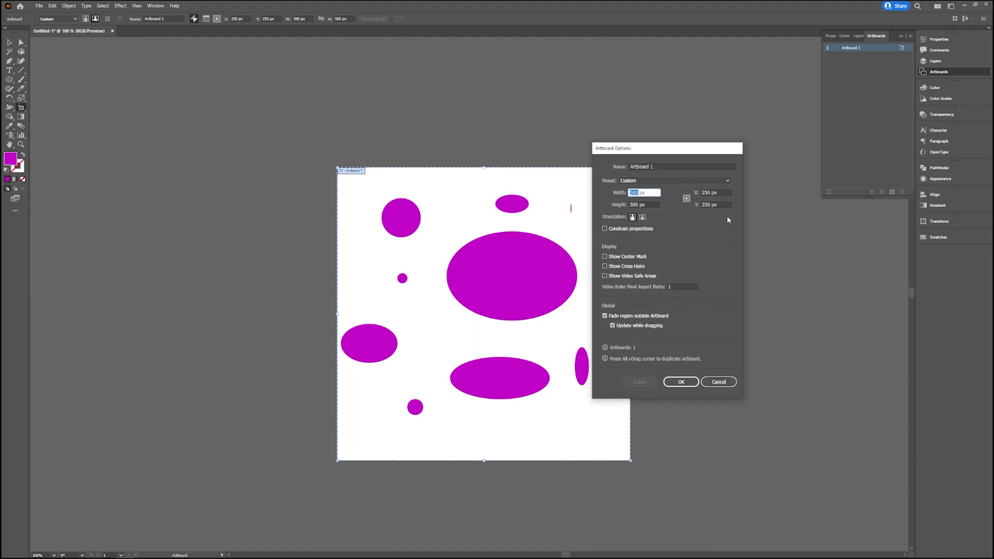
pyautogui.write('200')
pyautogui.click(691, 382)
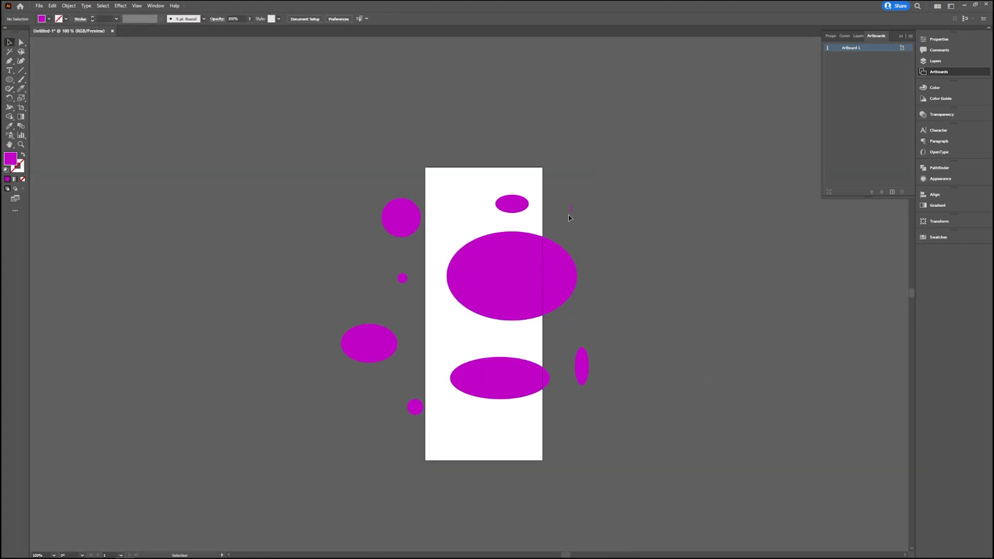
# - Switch Artboard 1 to landscape orientation in Artboard Options, making it 500 × 200 px
pyautogui.click(910, 36)
pyautogui.click(862, 87)
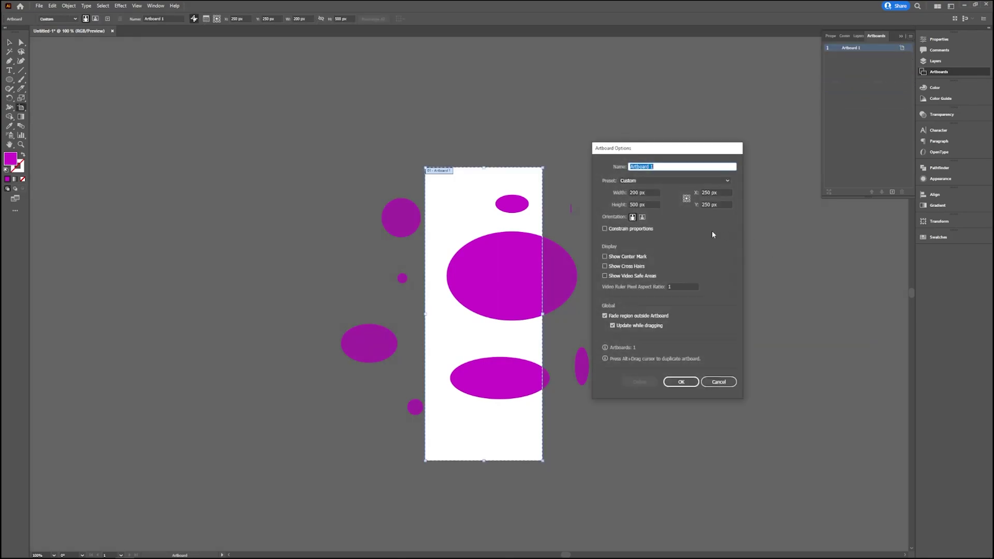
pyautogui.click(641, 217)
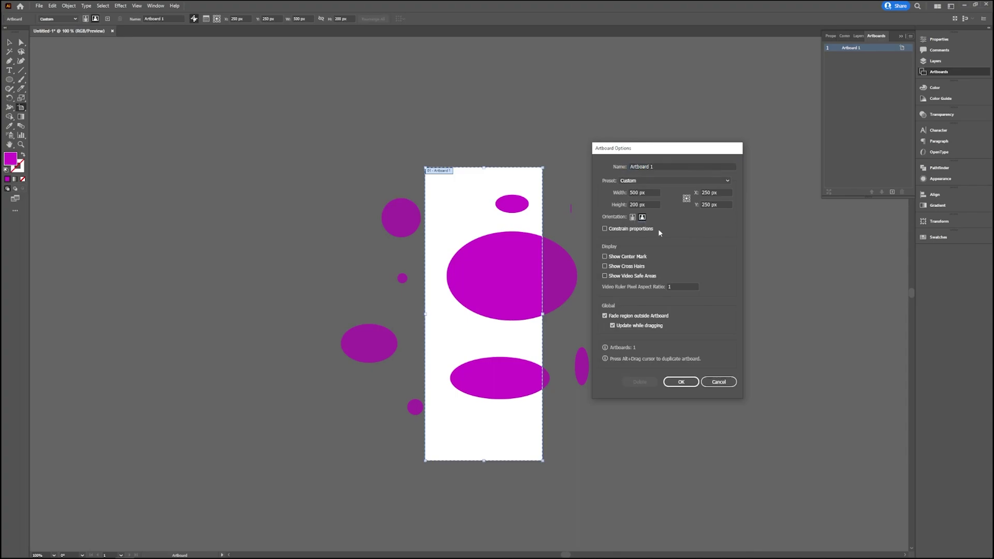
pyautogui.click(681, 382)
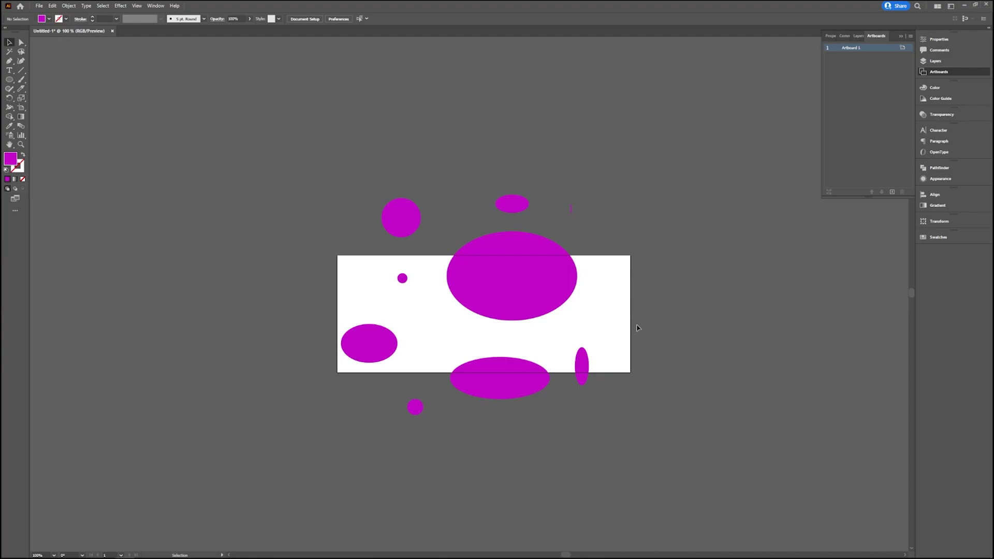
pyautogui.click(910, 37)
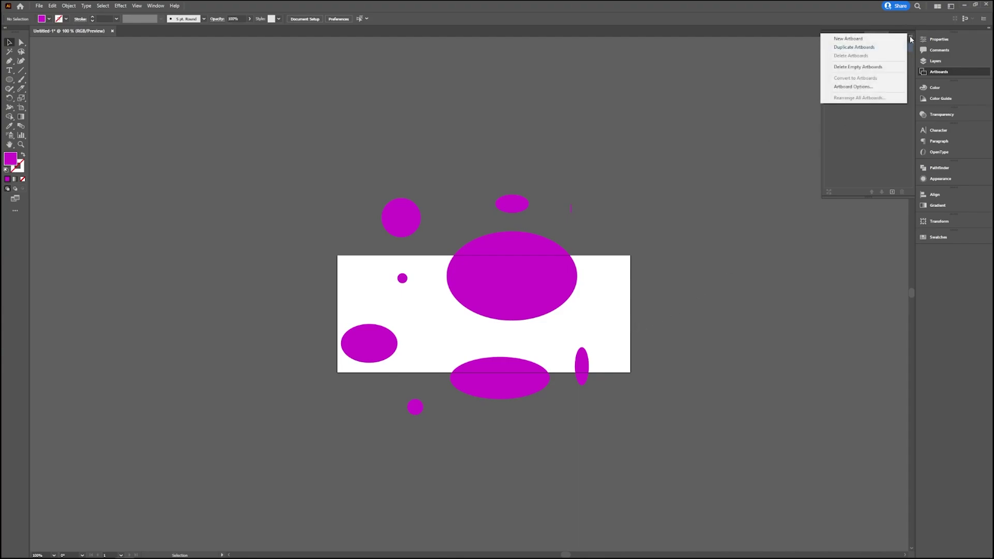
pyautogui.click(873, 88)
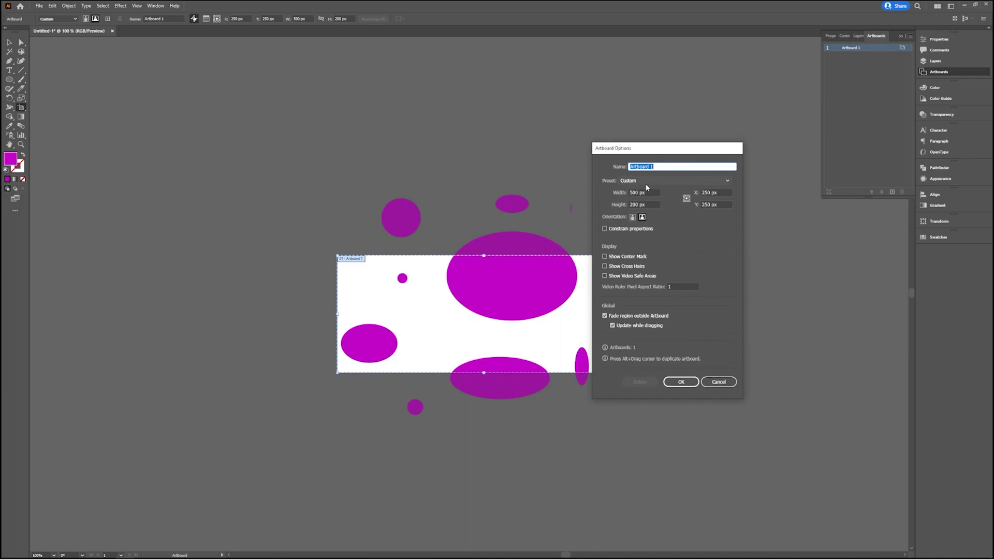
pyautogui.click(676, 181)
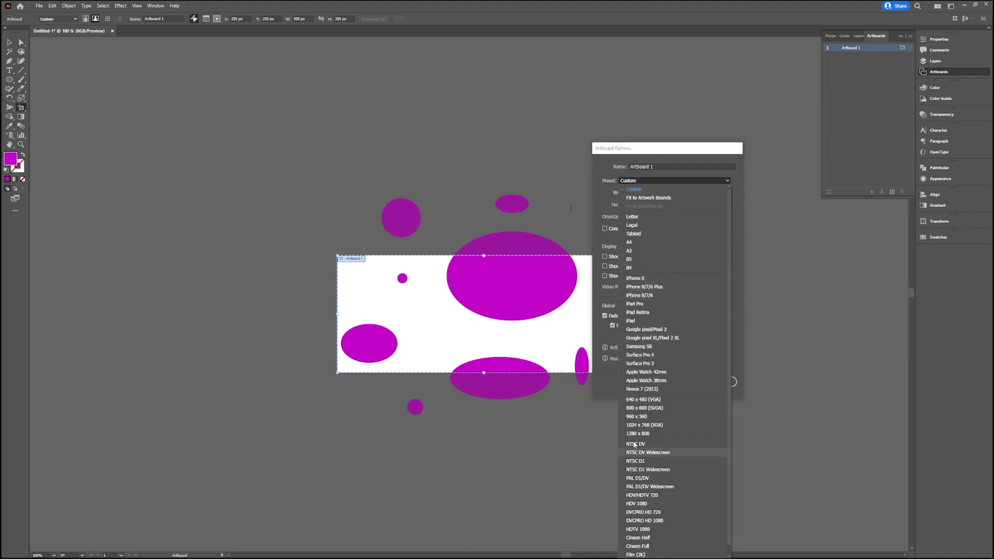
pyautogui.scroll(-1, 680, 483)
pyautogui.scroll(1, 680, 487)
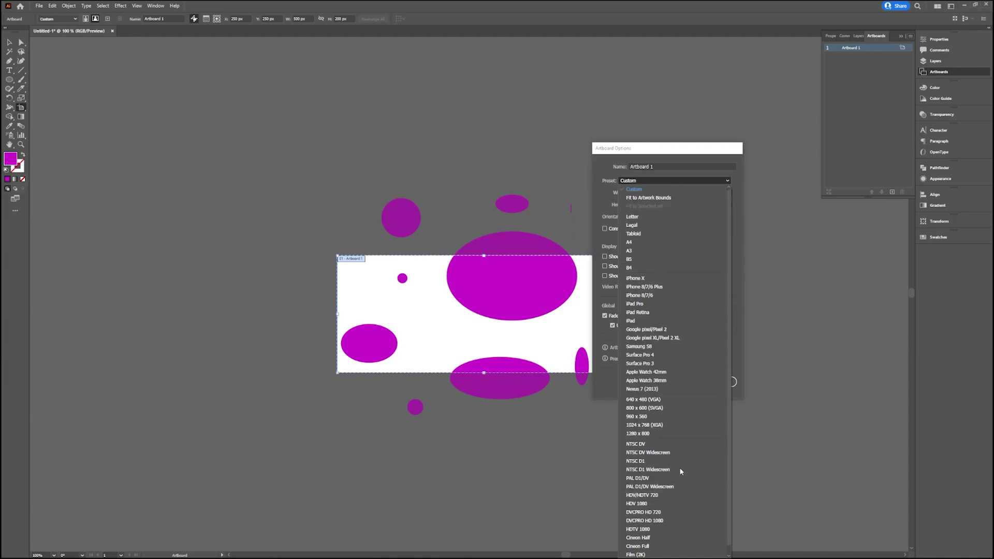
pyautogui.click(736, 209)
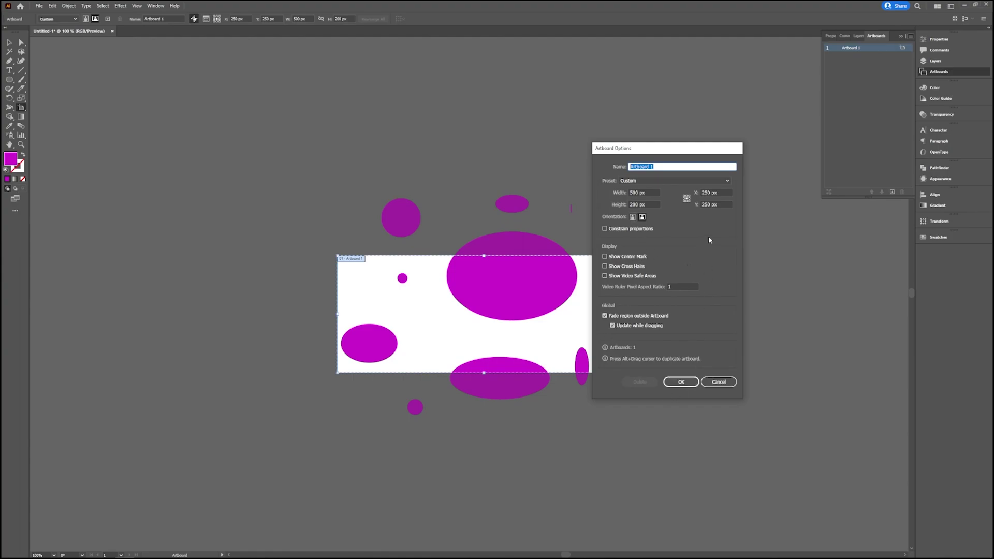
pyautogui.click(680, 380)
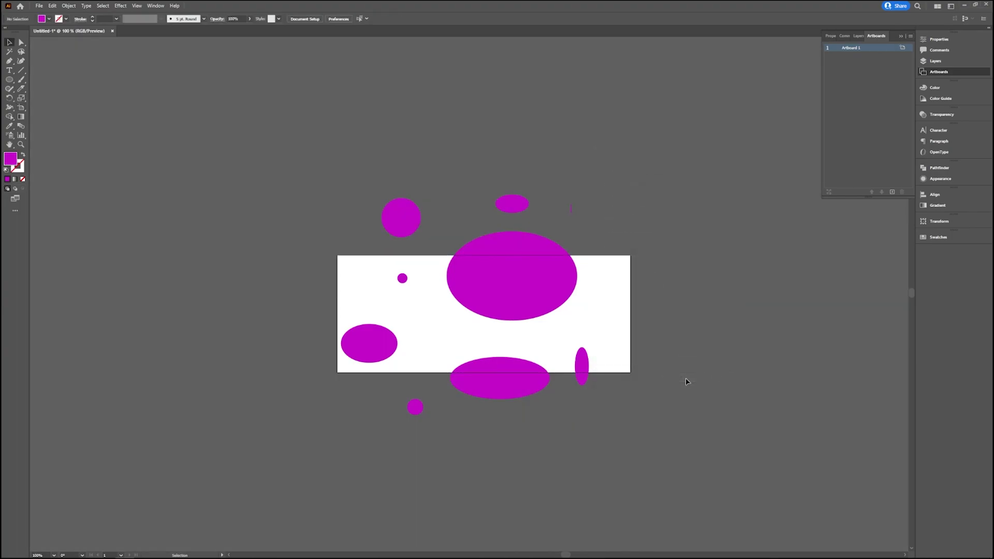